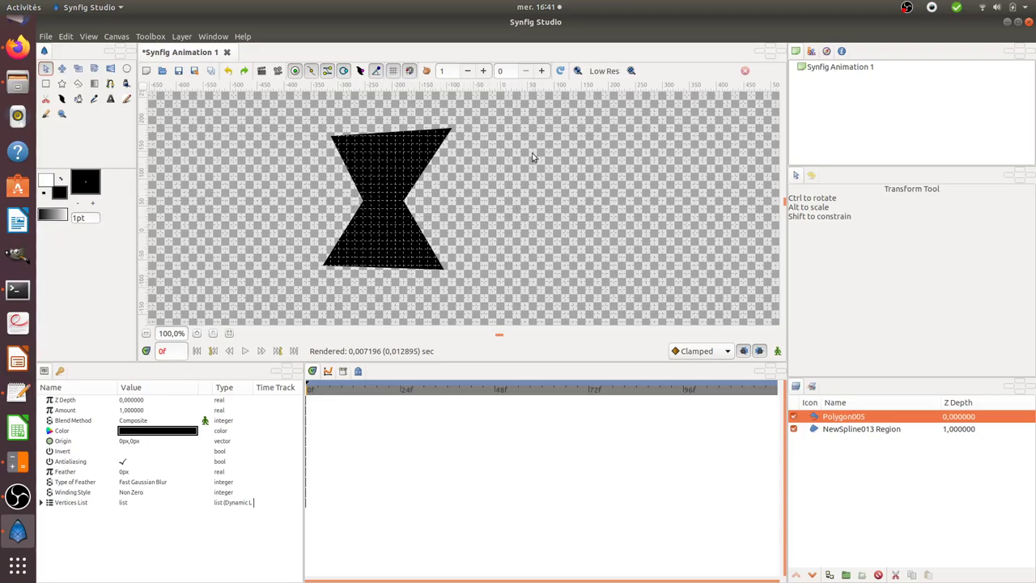
Draw a white spline stroke diagonally across the hourglass, creating the NewSpline014 region and outline layers.
click(111, 84)
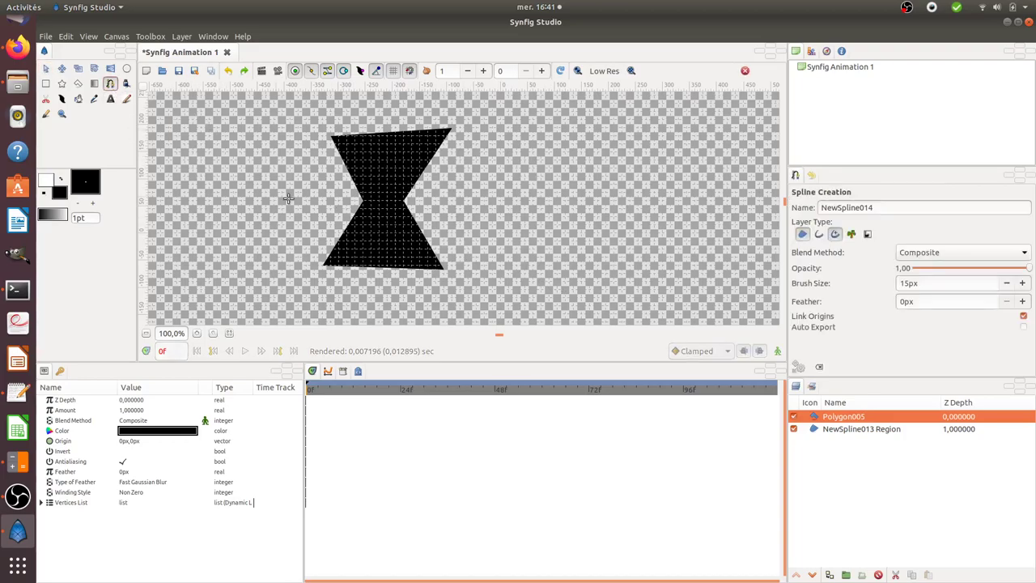
click(282, 139)
key(alt+a)
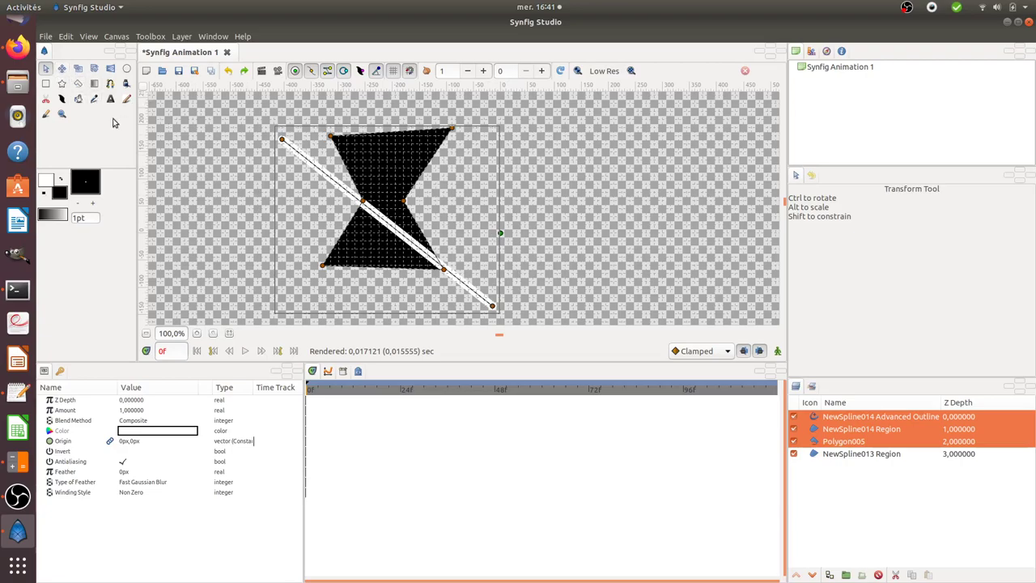
click(204, 174)
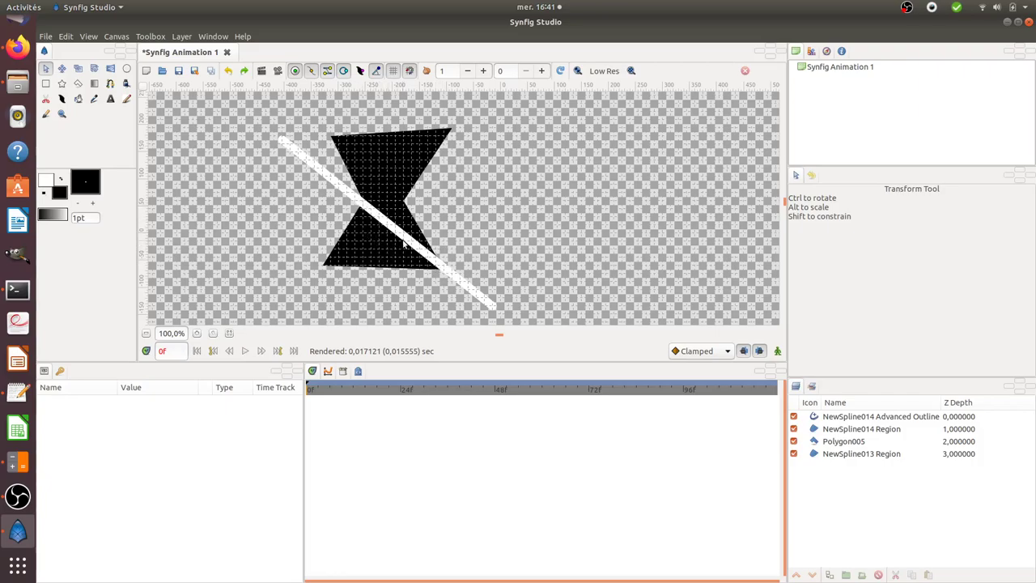
Set the NewSpline014 Advanced Outline layer's Blend Method to Onto.
click(448, 275)
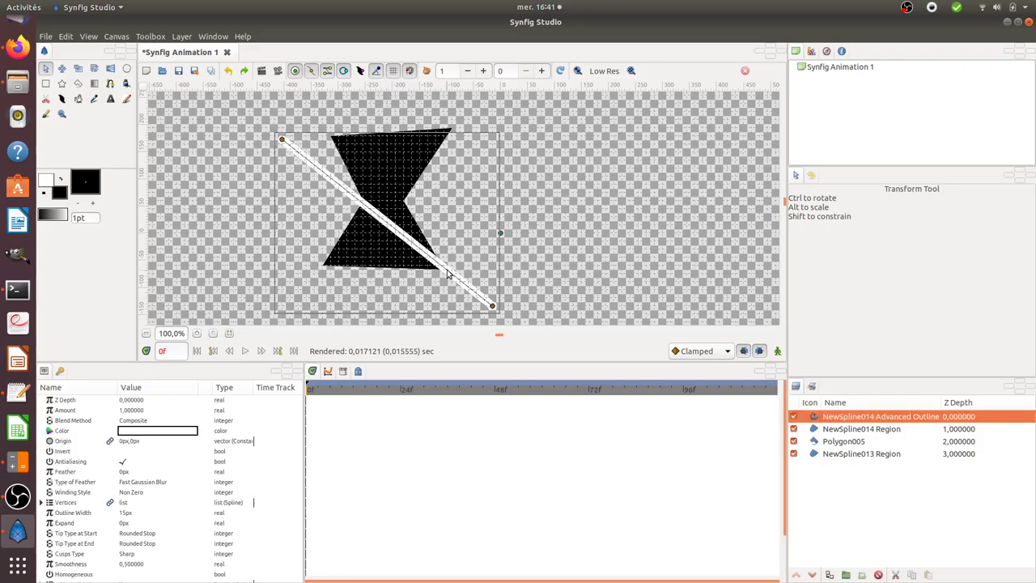
click(142, 421)
click(144, 420)
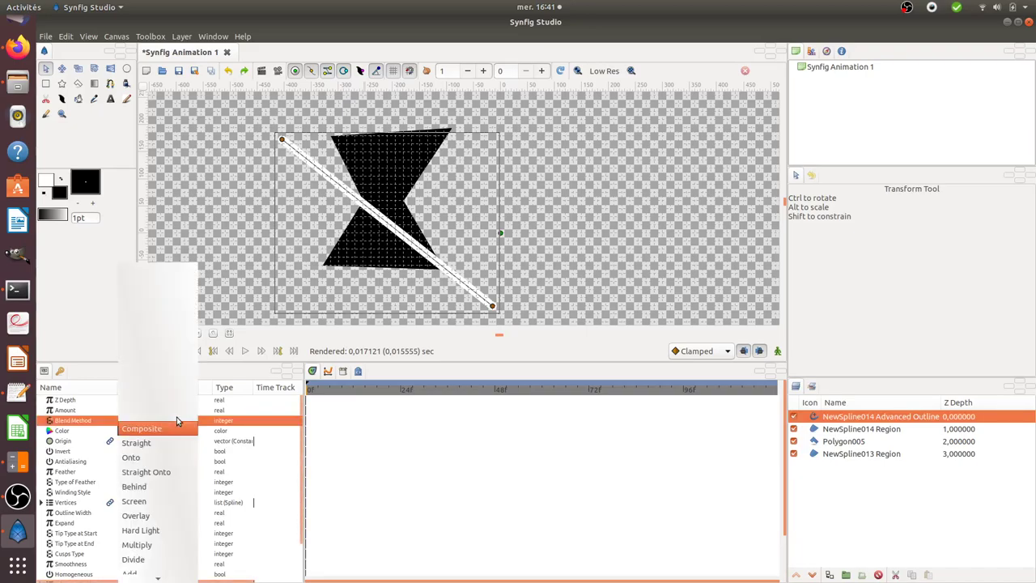
click(166, 457)
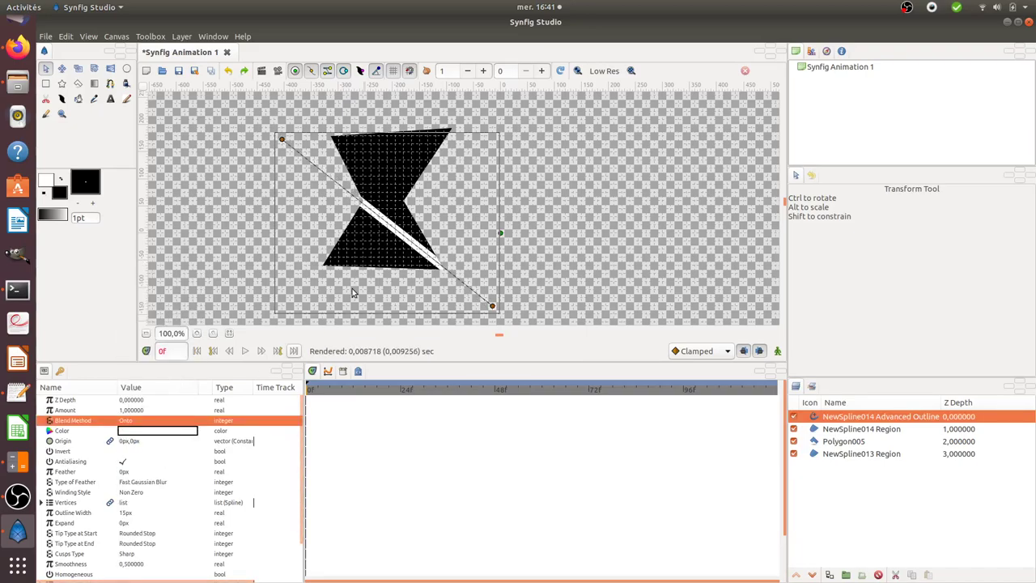
click(224, 180)
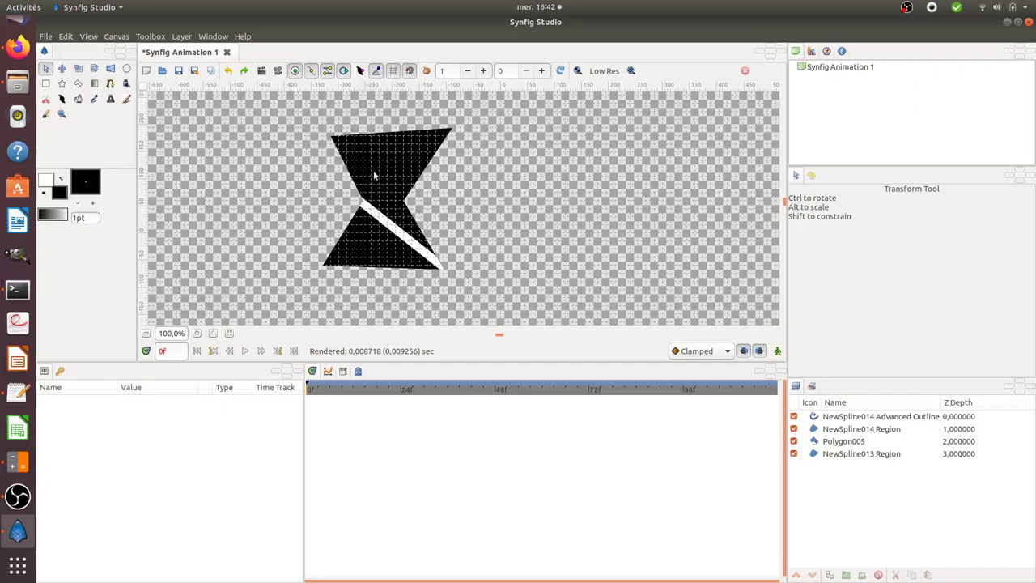
click(198, 333)
click(197, 333)
click(198, 333)
click(198, 334)
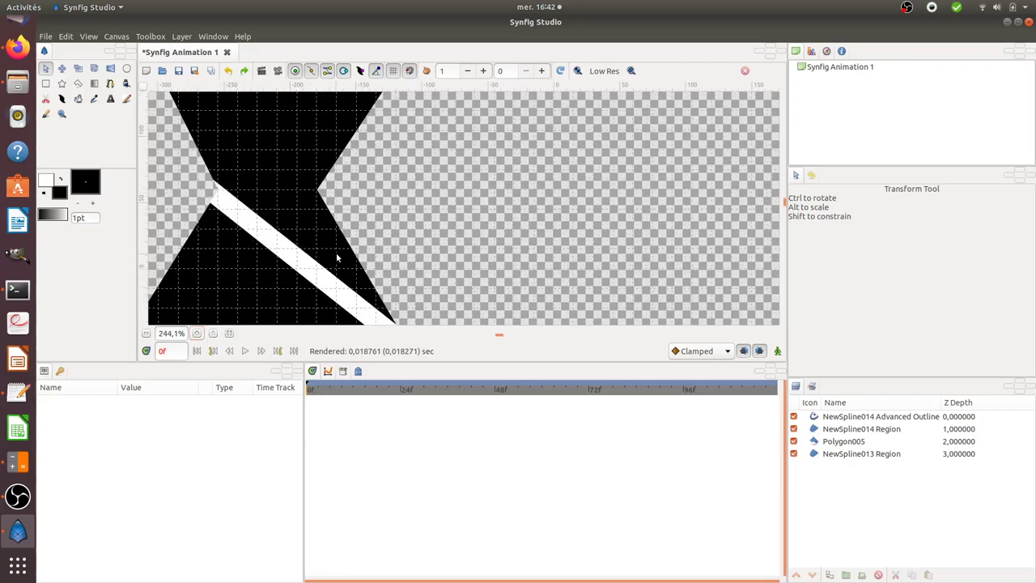
scroll(337, 258, down, 2)
scroll(337, 256, down, 1)
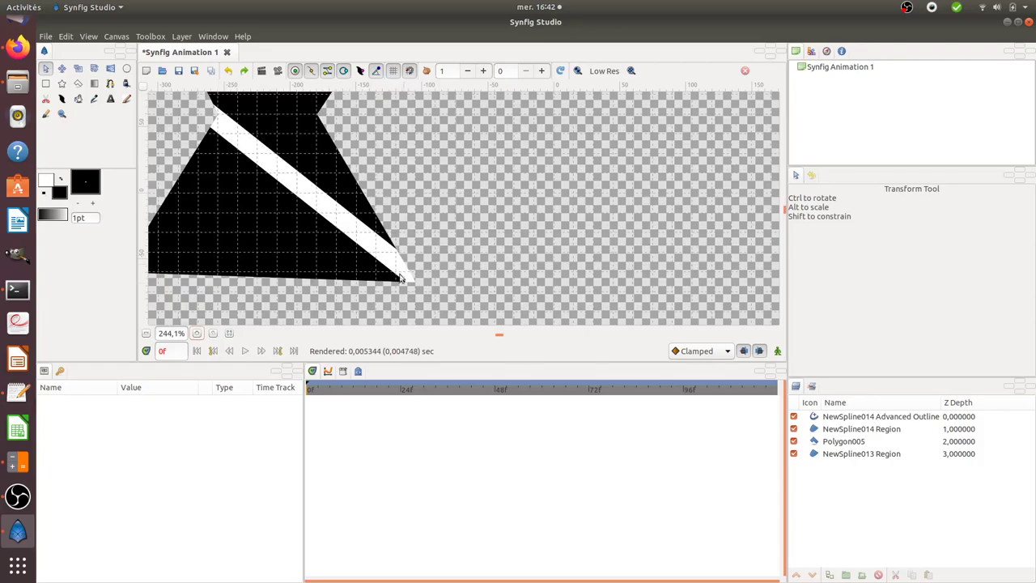
scroll(364, 236, up, 3)
scroll(336, 228, up, 1)
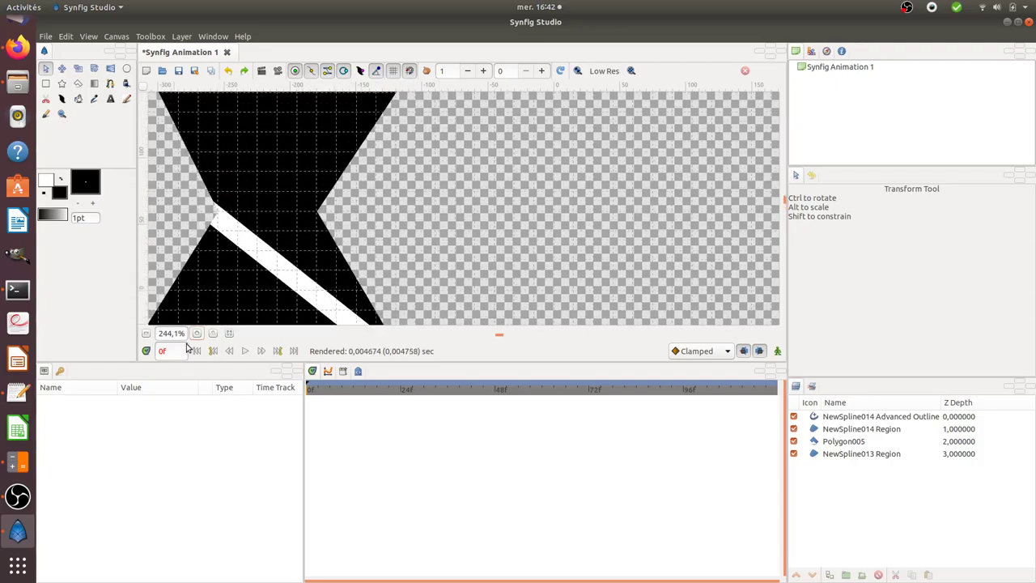
click(145, 333)
click(146, 333)
click(145, 334)
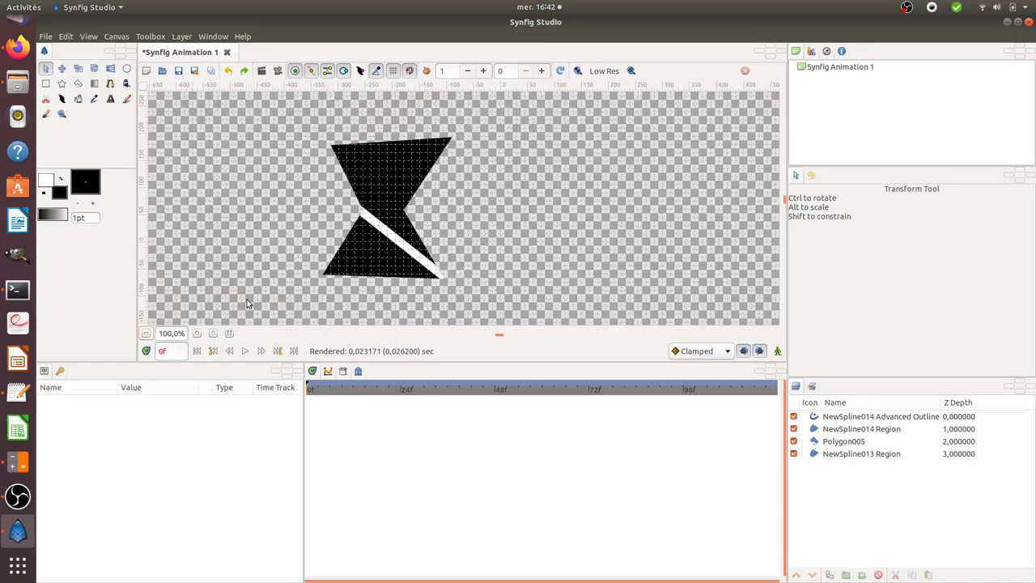
Group all four layers into one Group layer and drag it slightly down-left.
click(856, 417)
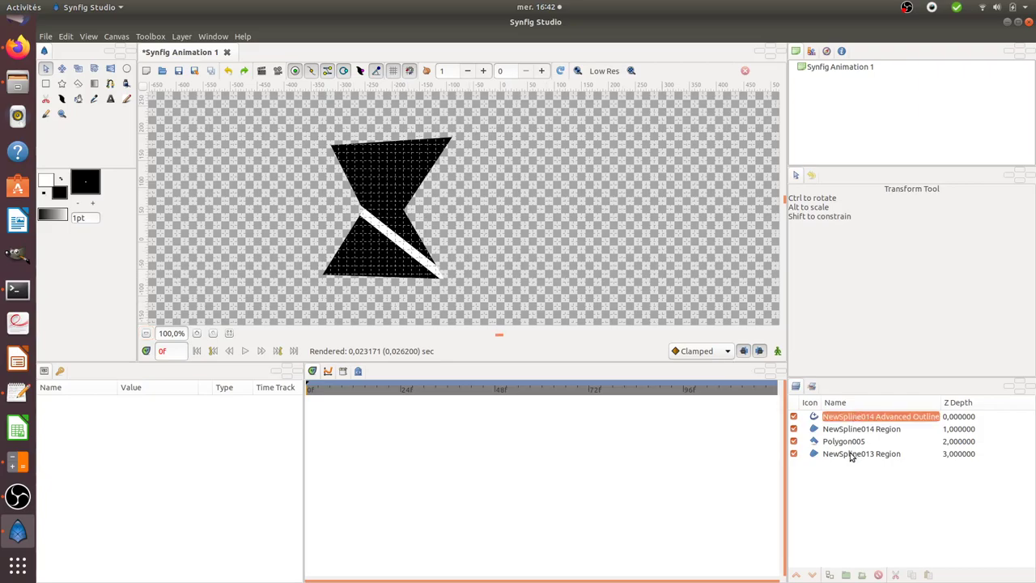
click(826, 454)
shift+click(832, 417)
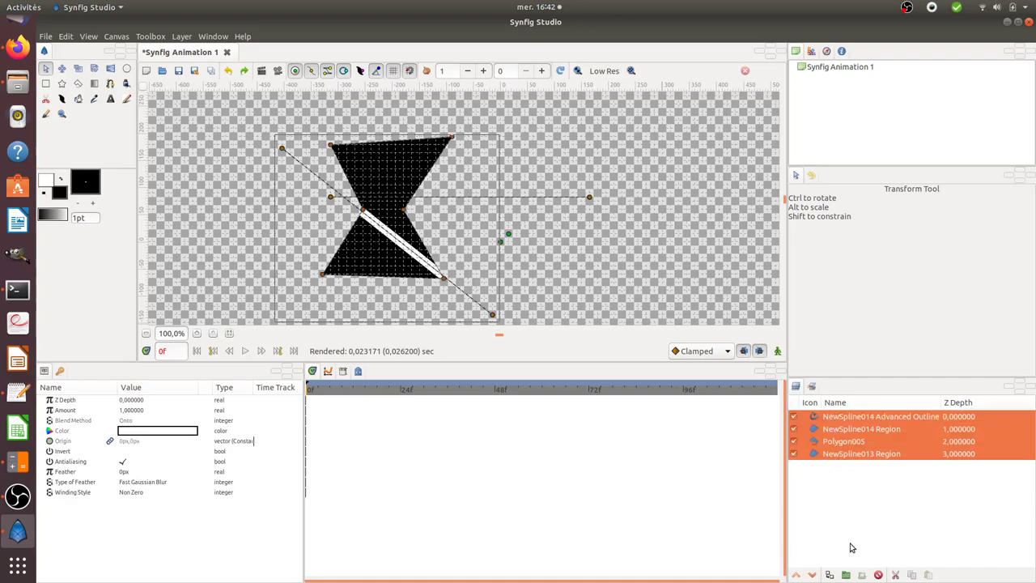
click(847, 575)
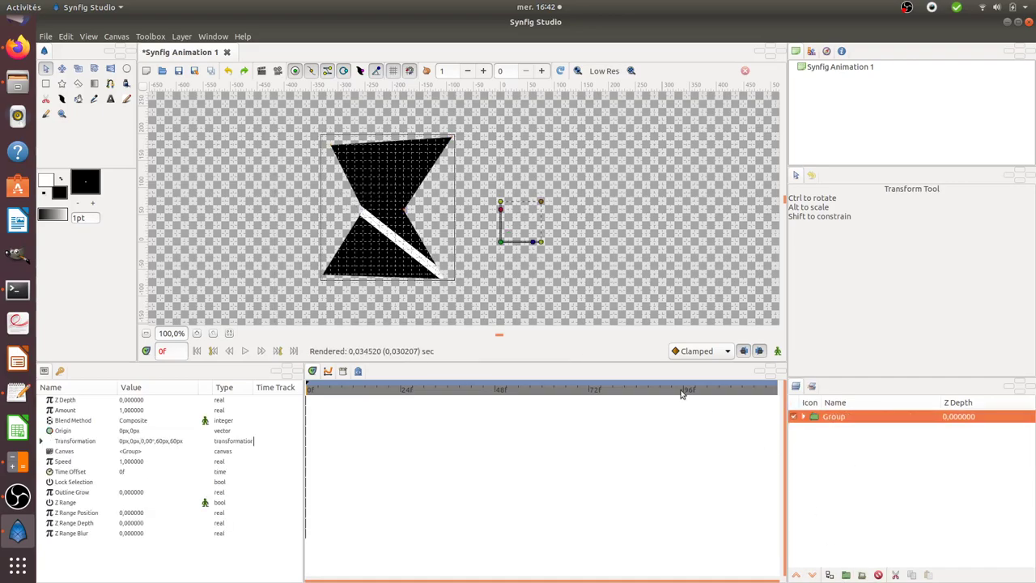
mouse_move(501, 242)
mouse_down()
mouse_move(597, 185)
mouse_move(565, 230)
mouse_move(495, 252)
mouse_up()
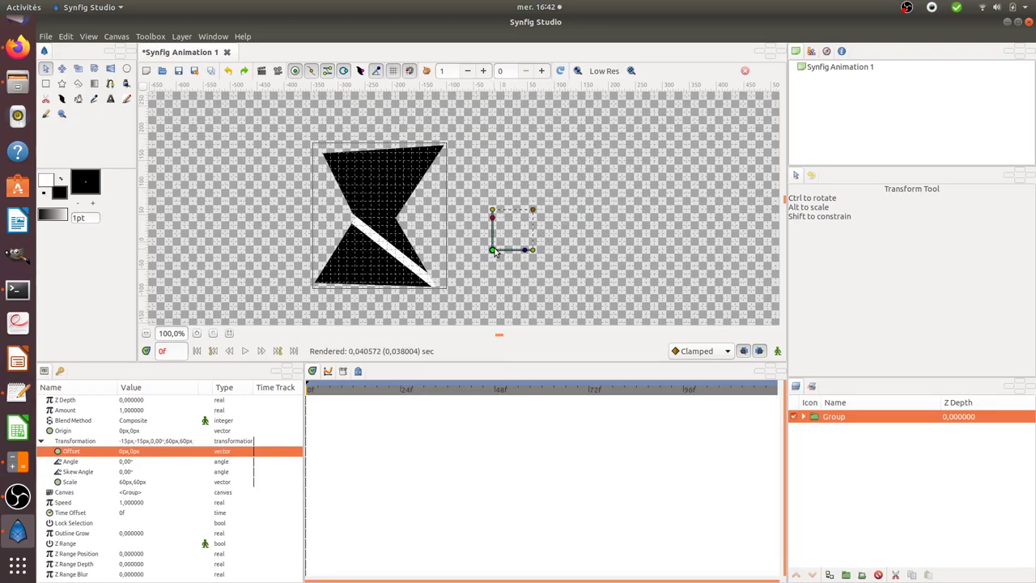